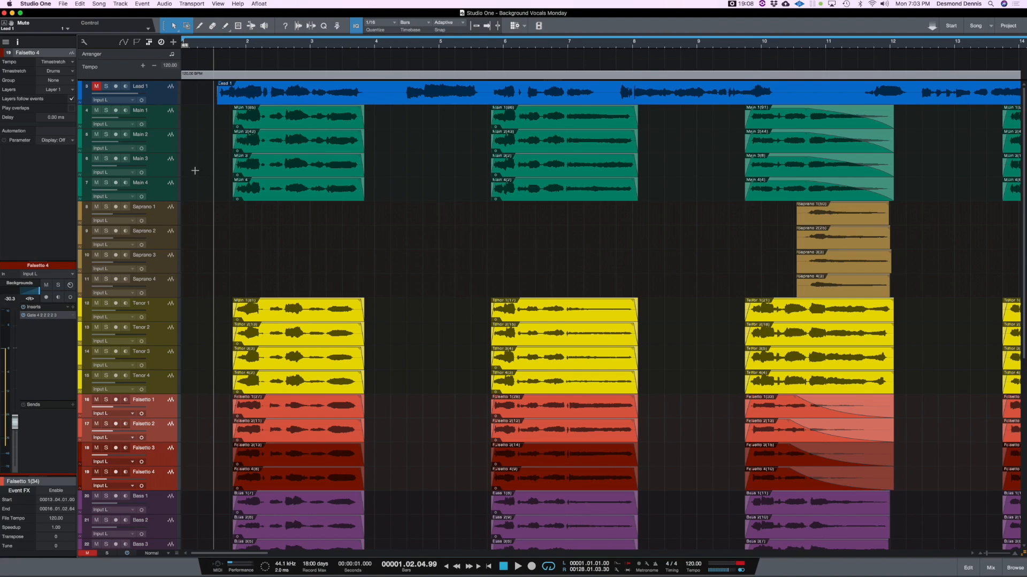
- Select the Main vocal tracks as a group, and the Tenor 1 to Tenor 4 tracks as another
left_click(164, 126, "shift")
left_click(158, 191)
left_click(161, 136, "shift")
left_click(150, 311)
left_click(158, 380, "shift")
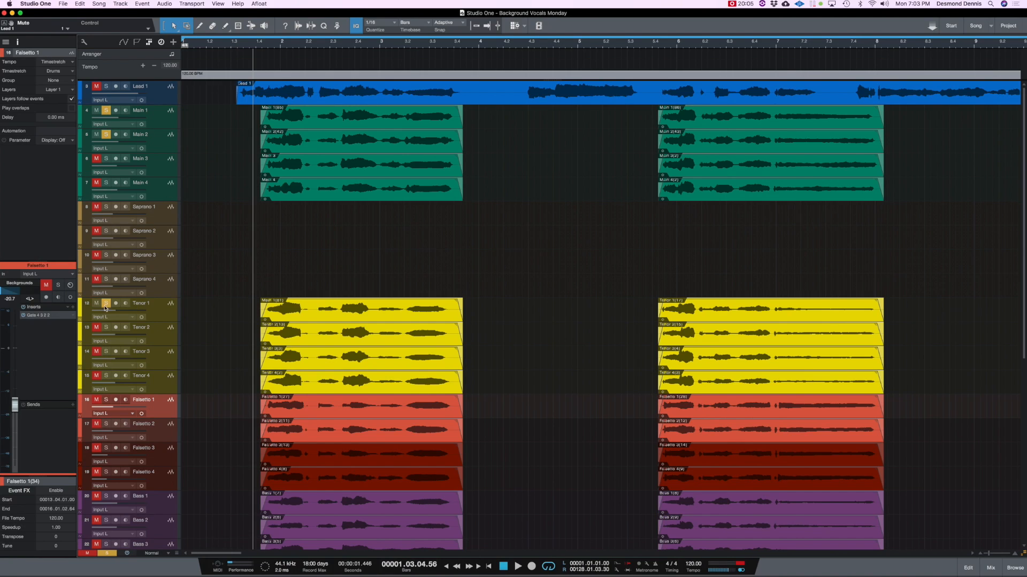
- Play back the soloed Main, Tenor, Falsetto and Bass background vocals and review their tracks
scroll(161, 340, "down", 4)
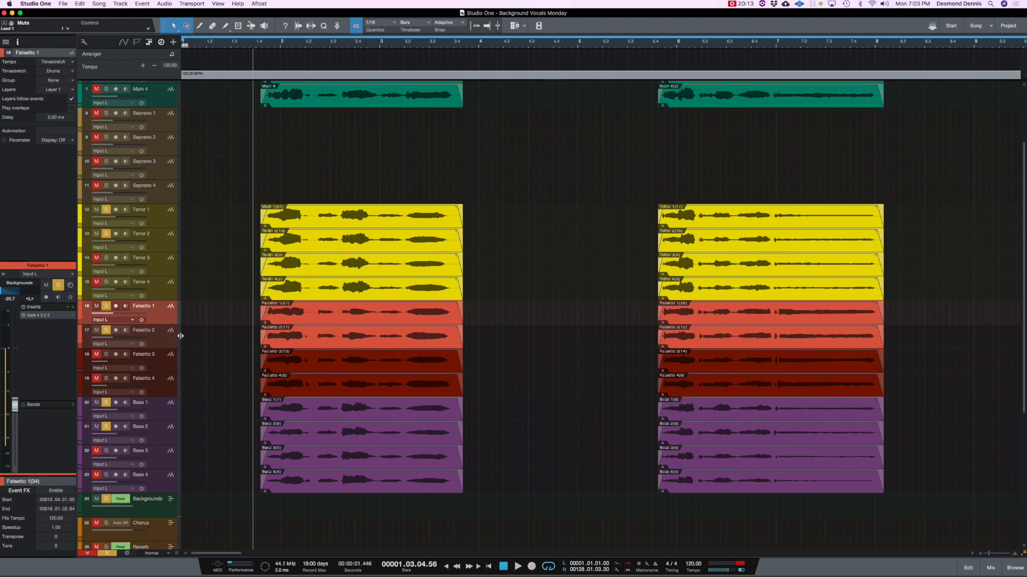
key("space")
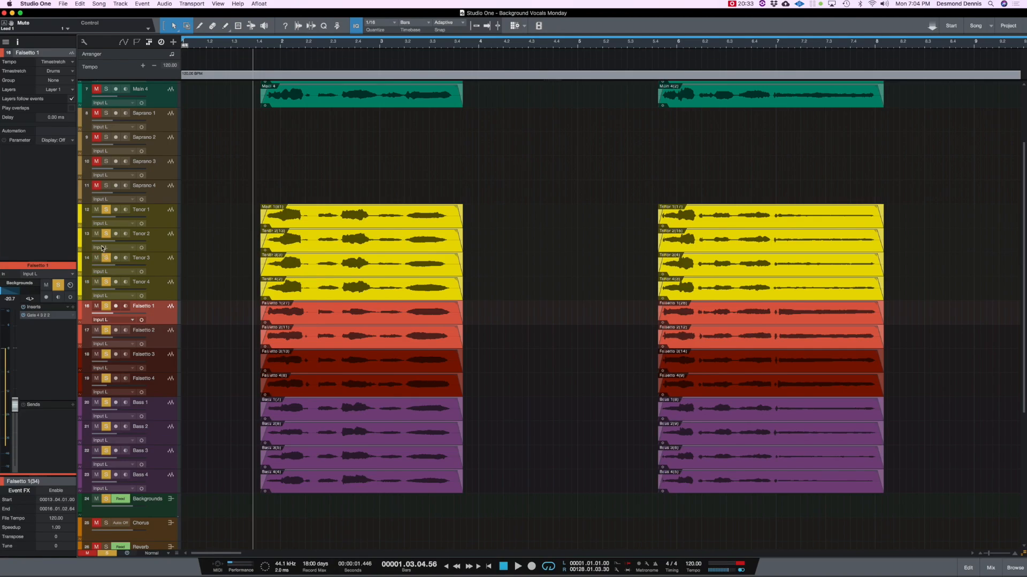
scroll(102, 248, "up", 4)
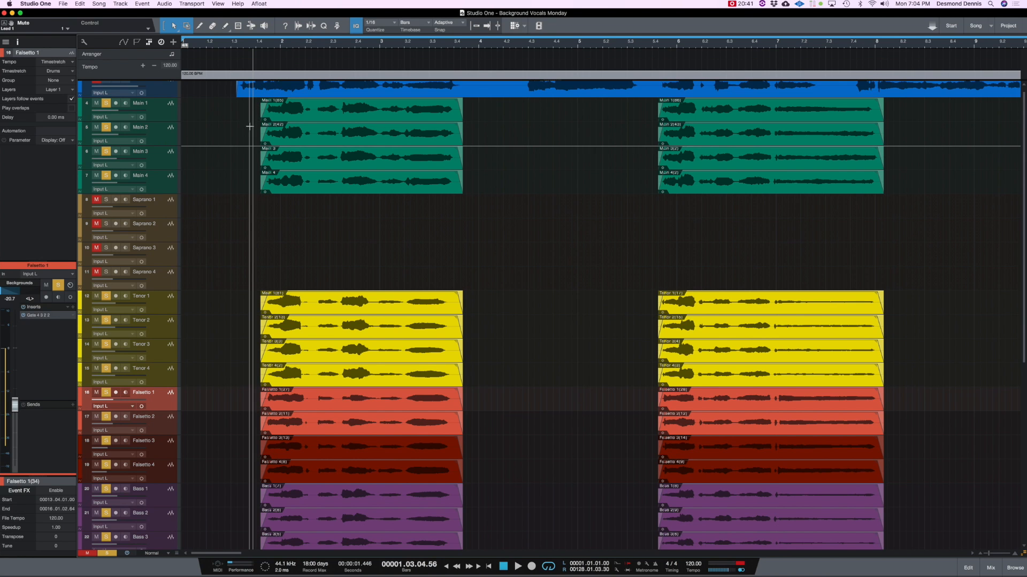
key("space")
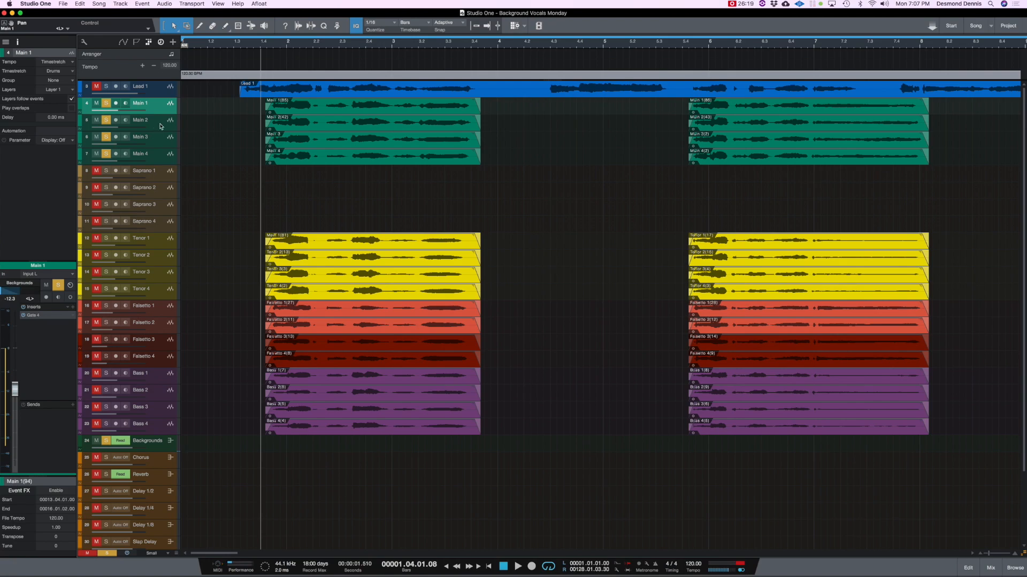
- Select Main 2, Main 3 and Main 4 in turn to check each track's panning
left_click(159, 127)
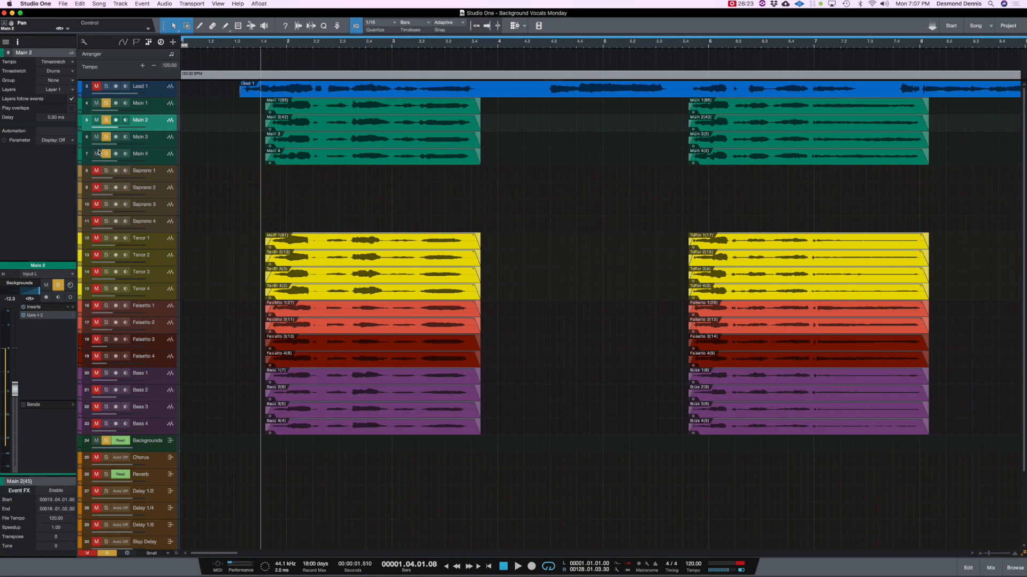
left_click(167, 142)
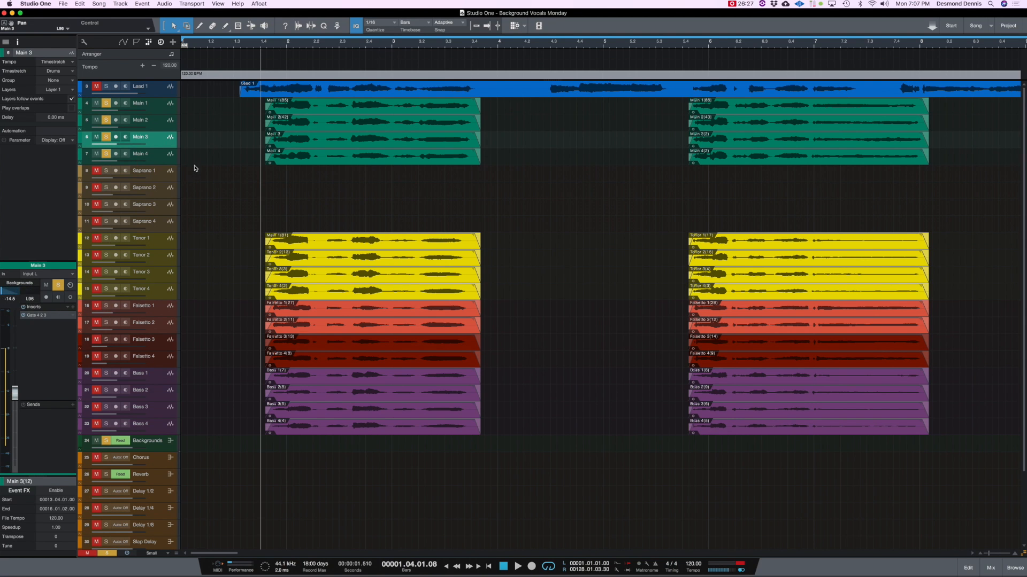
left_click(166, 159)
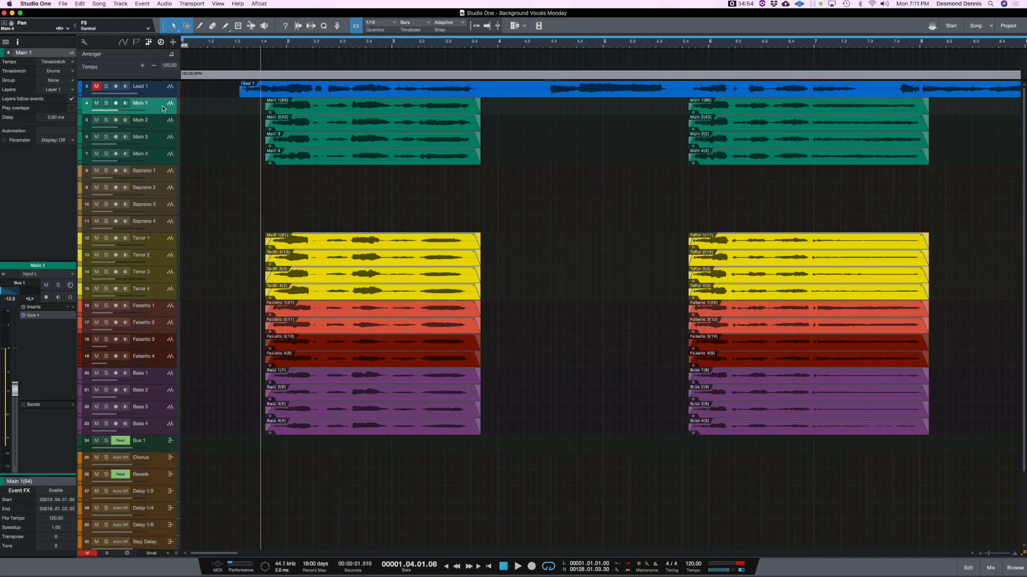
- Select all background vocal tracks from Main 1 through Bass 4 and inspect their shared output routing
left_click(160, 431, "shift")
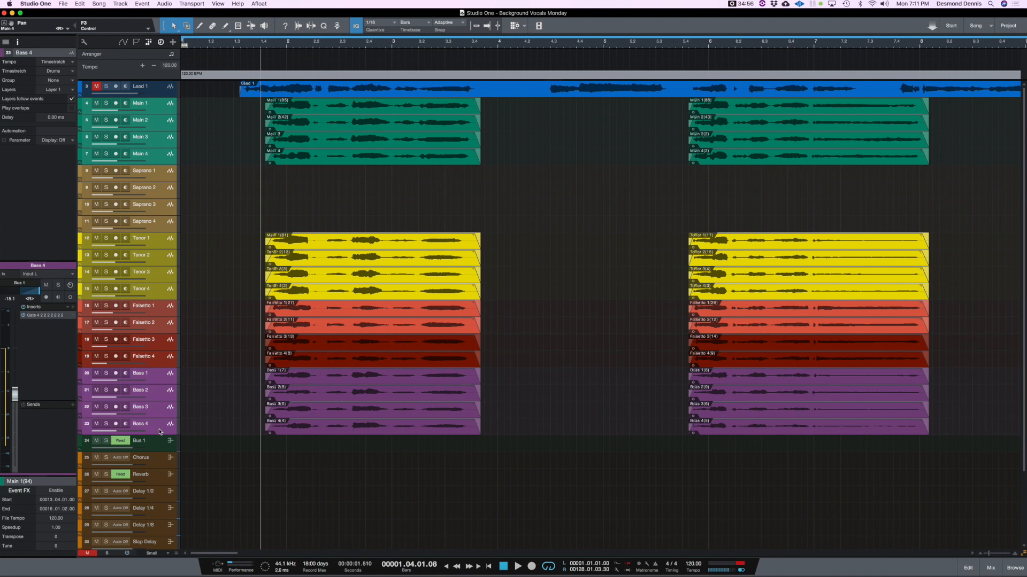
left_click(19, 284)
left_click(18, 301)
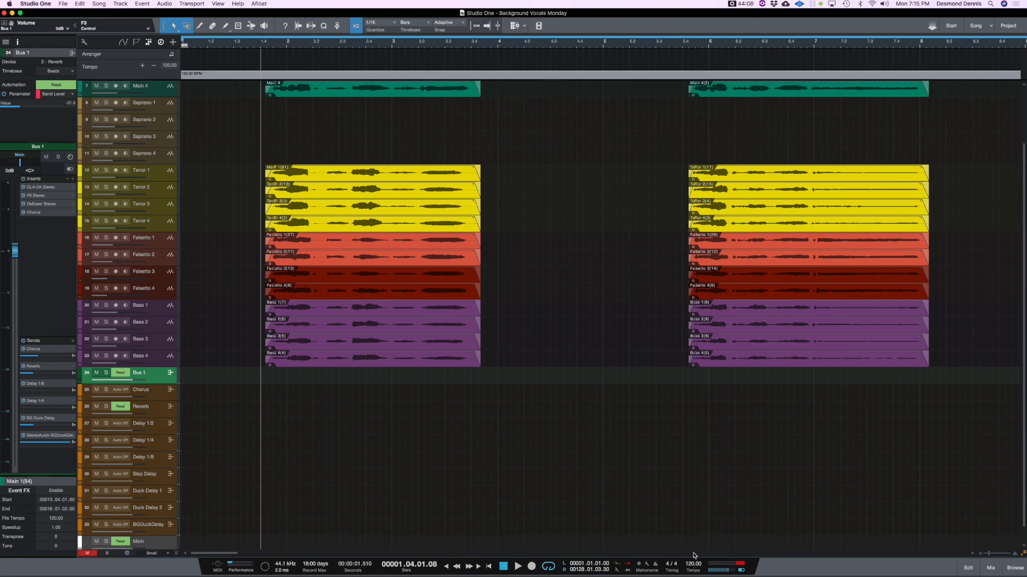
- Show the mixer and select all background vocal channels from Bass 4 back to Main 1
key("F3")
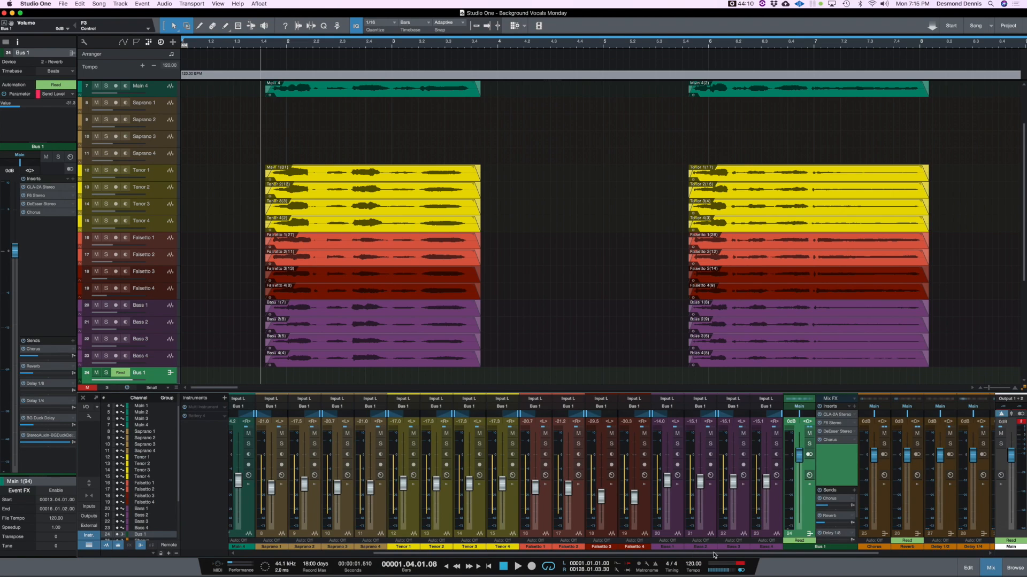
left_click(775, 527)
left_click_drag(758, 553, 523, 545)
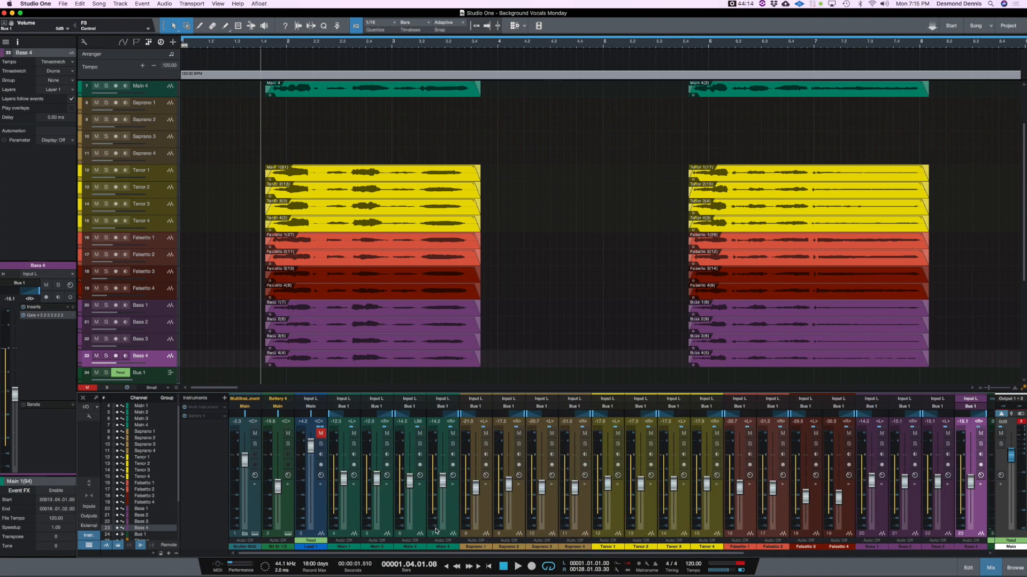
left_click(342, 410)
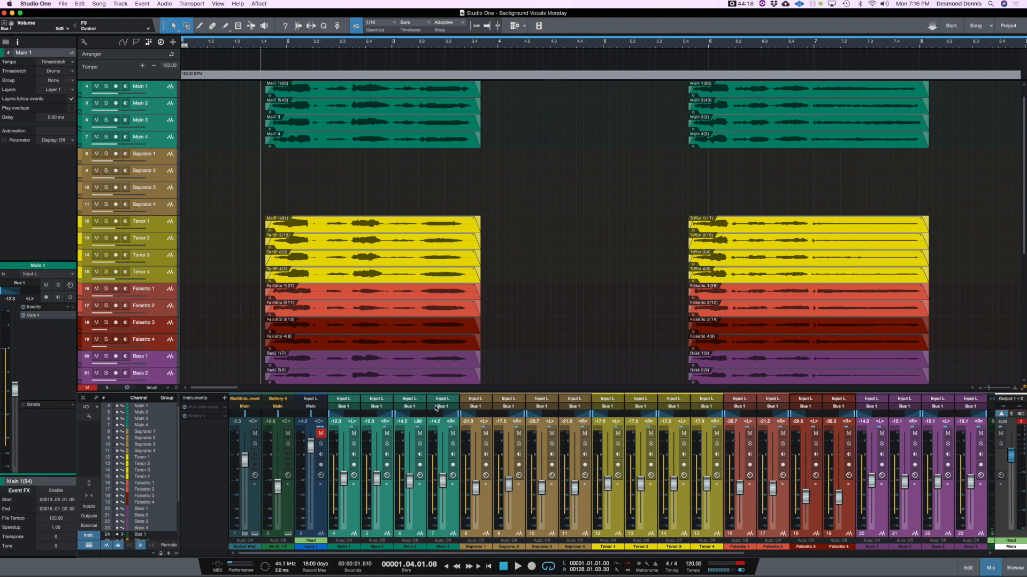
- Rename the Bus 1 channel in the mixer as Backgrounds
left_click_drag(485, 555, 707, 545)
double_click(683, 547)
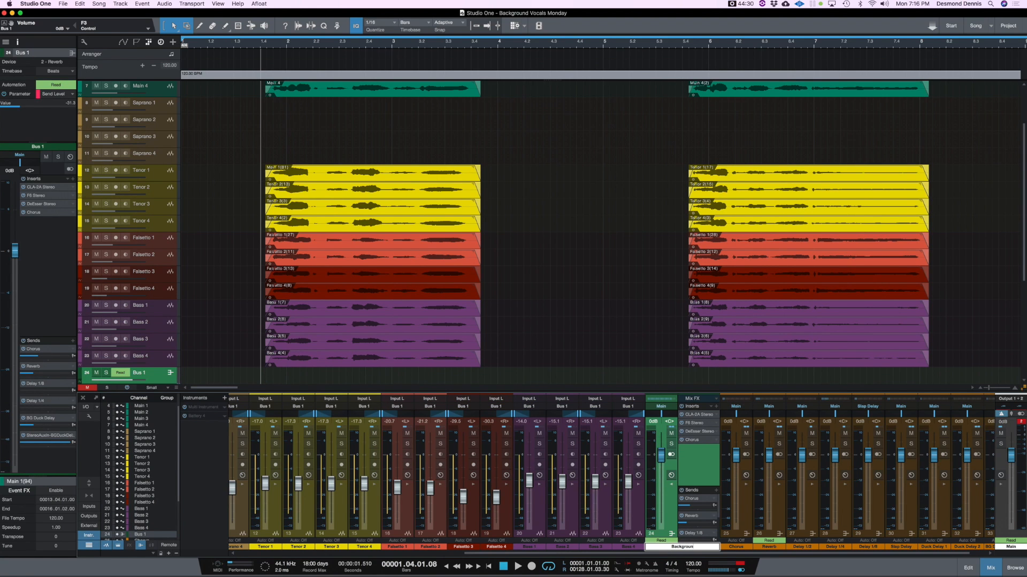
key("Return")
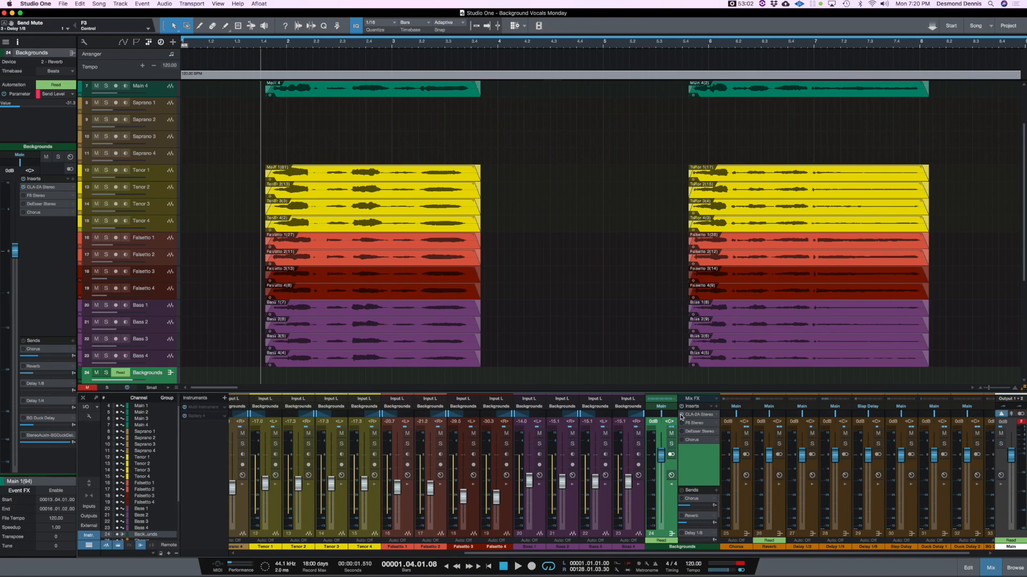
- Open the CLA-2A Stereo compressor on the Backgrounds bus and reposition its window
left_click(693, 416)
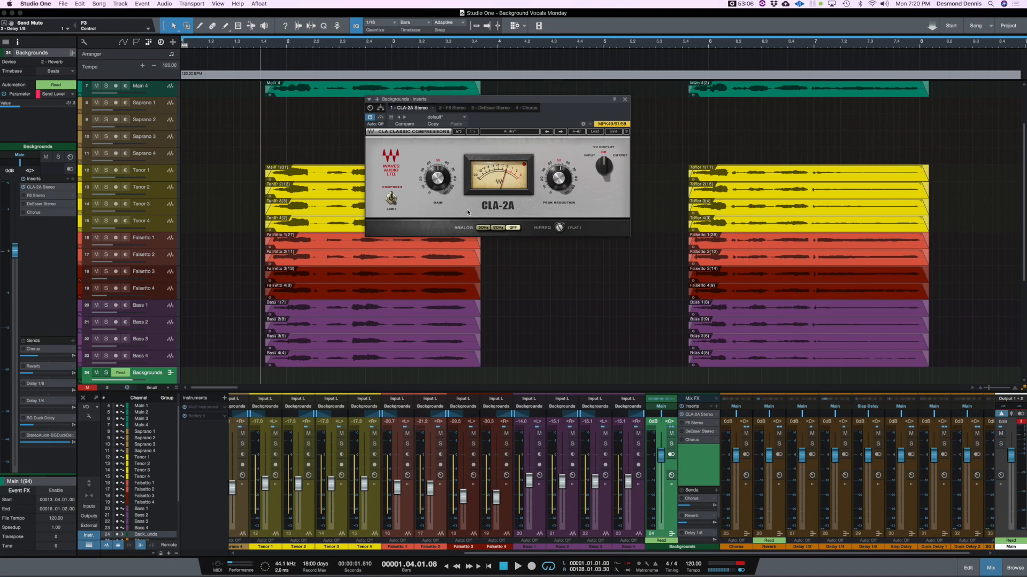
left_click_drag(474, 101, 603, 156)
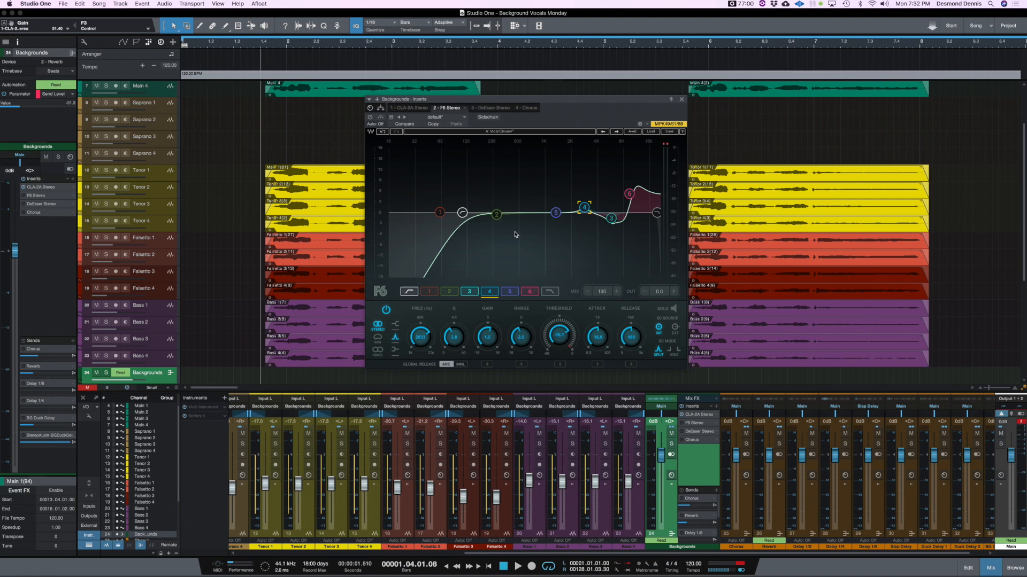
- Examine the low-cut filter, band 4 and band 6 of the F6 Stereo equalizer on the Backgrounds bus
left_click(462, 213)
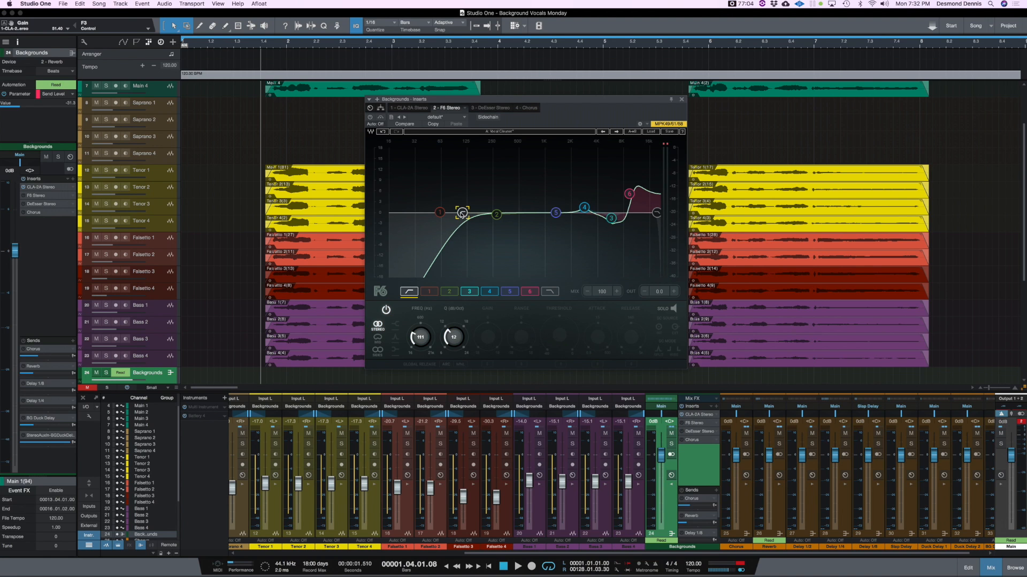
left_click(584, 208)
left_click(629, 193)
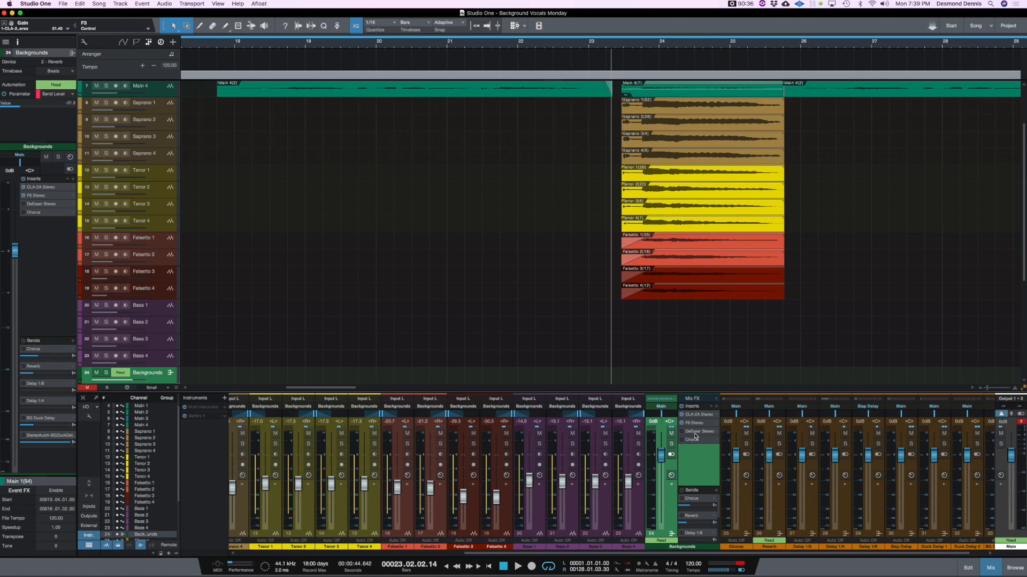
- Open the DeEsser Stereo insert on the Backgrounds bus and audition the vocals through it
left_click(695, 432)
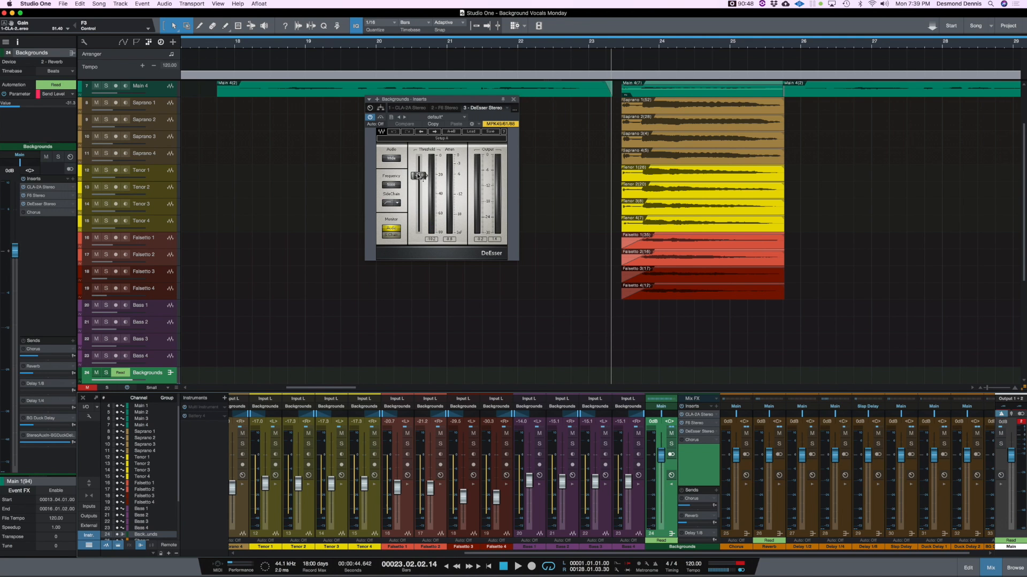
key("space")
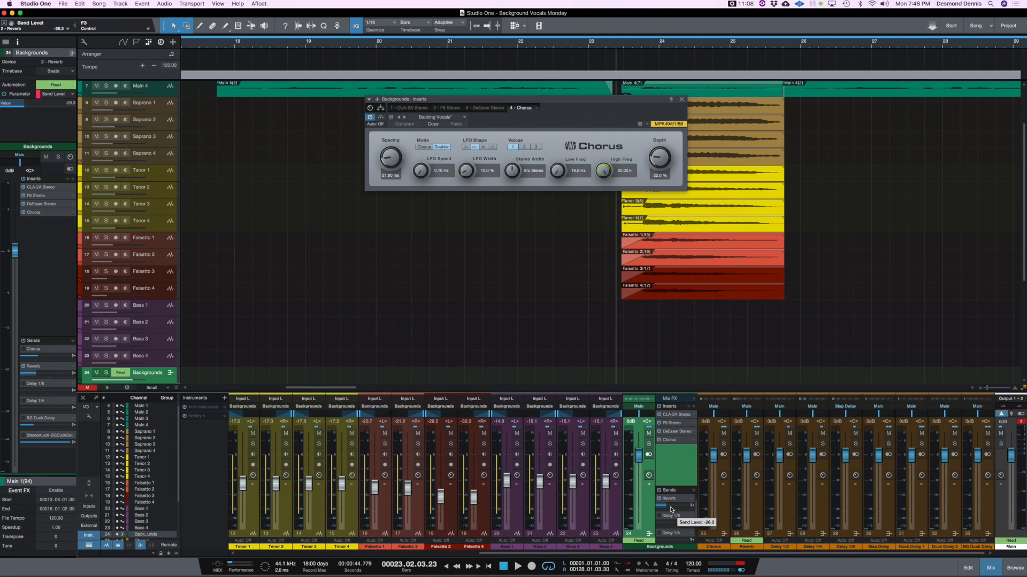
- Play the section from bar 23 to audition the Backgrounds bus with its Reverb send
key("space")
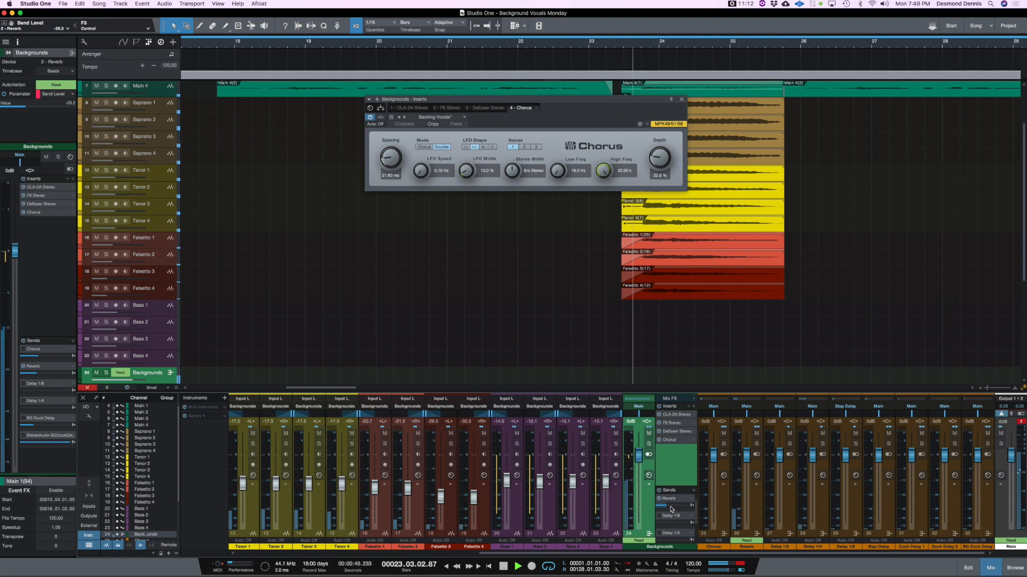